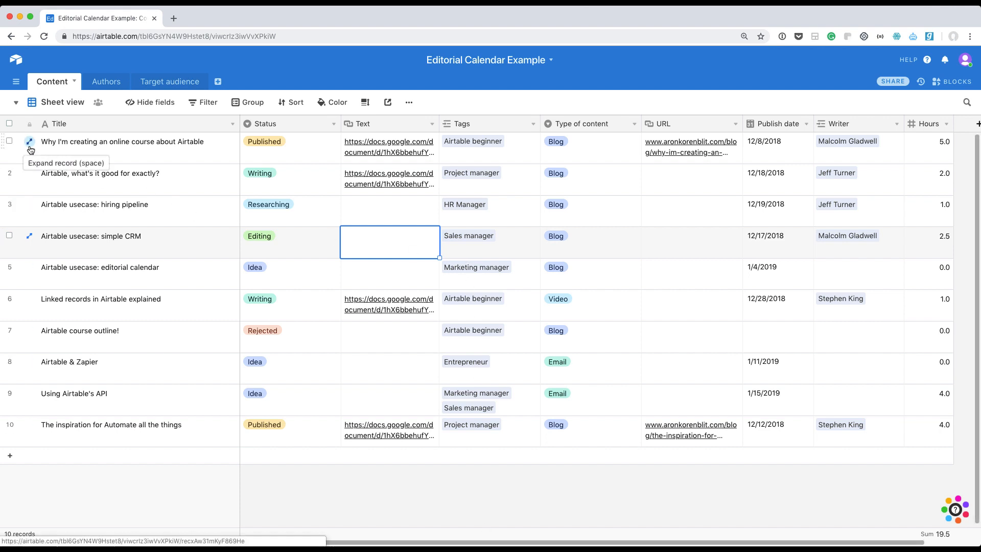
Expand the record "Why I'm creating an online course about Airtable" and view the available status options.
left_click(29, 146)
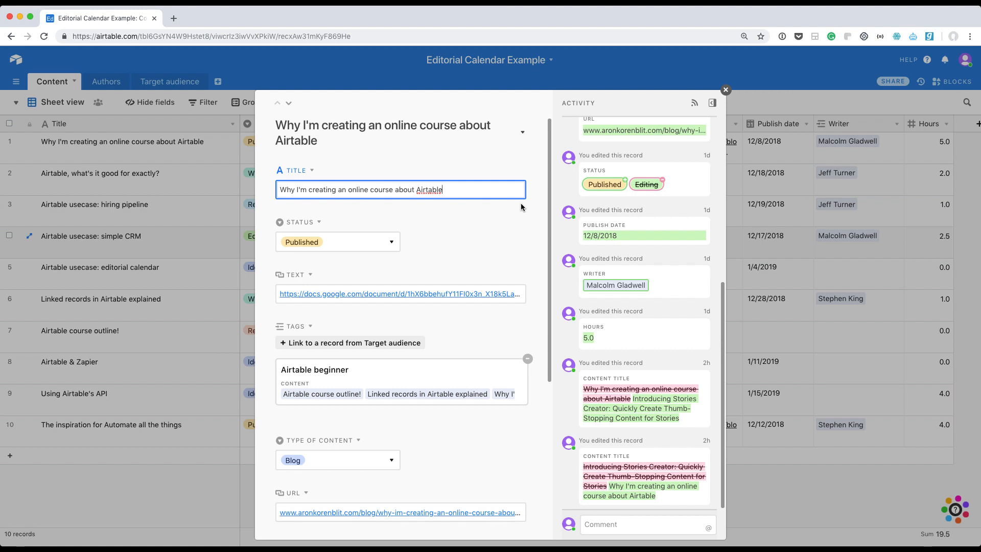
scroll(381, 202, "down", 1)
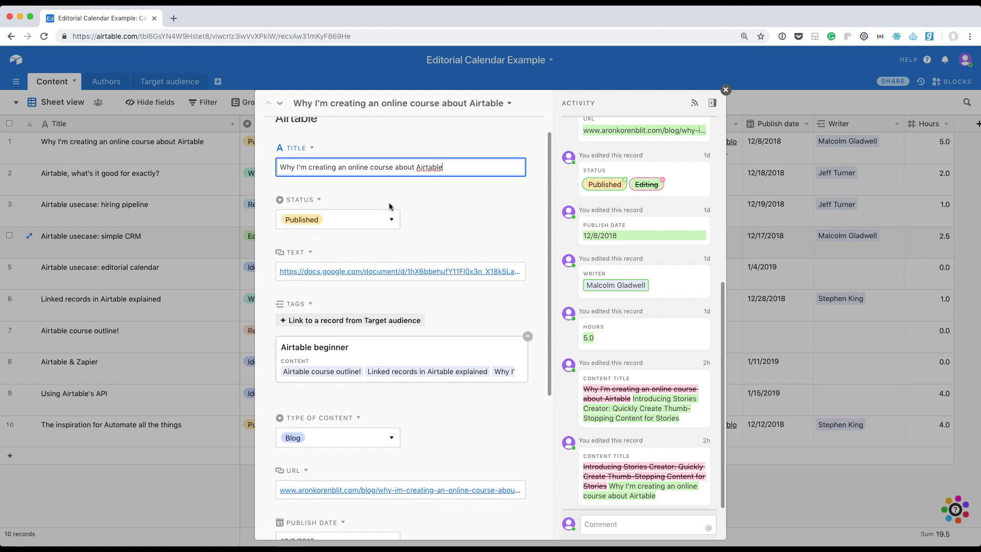
left_click(378, 217)
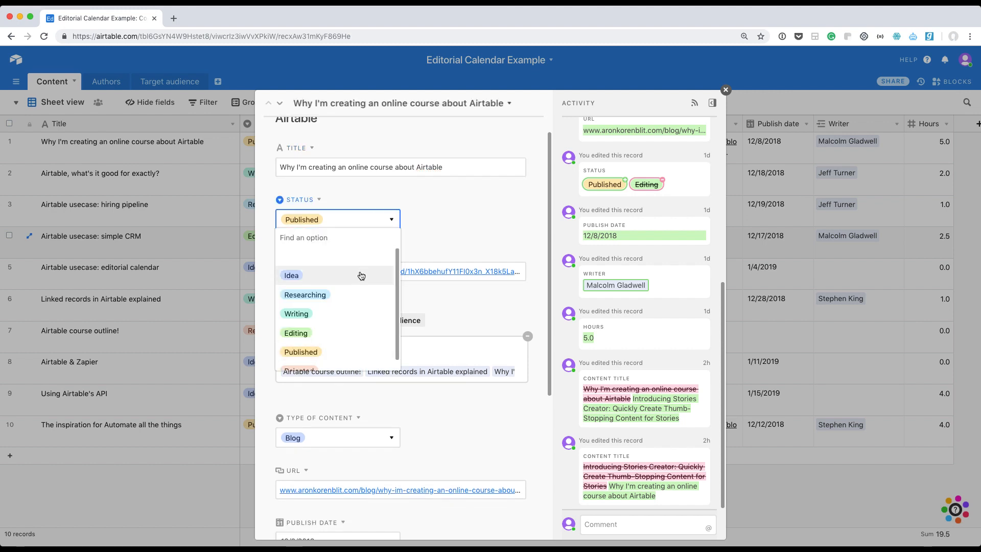
scroll(360, 301, "down", 1)
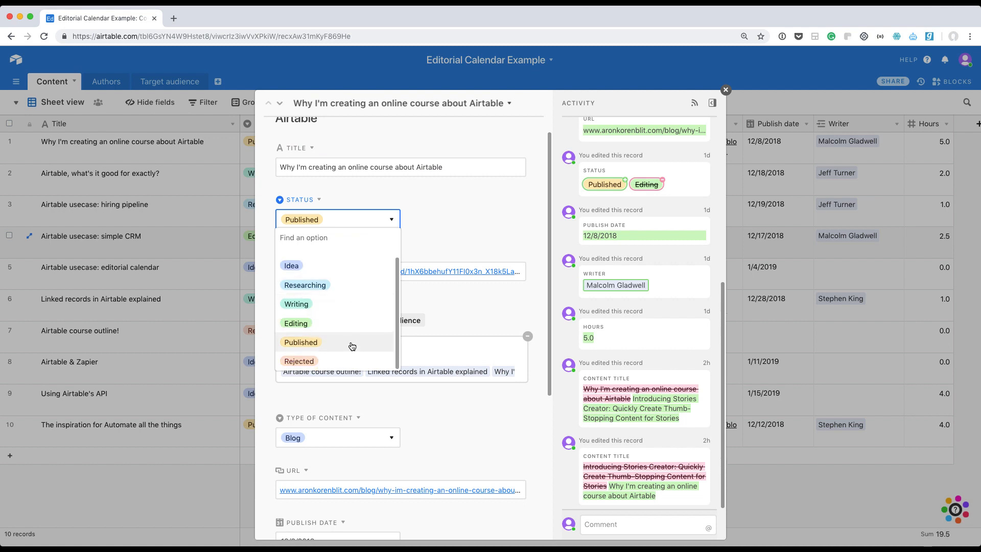
left_click(462, 319)
Review the record's remaining fields from tags down to hours, including the choices for type of content.
scroll(411, 279, "down", 1)
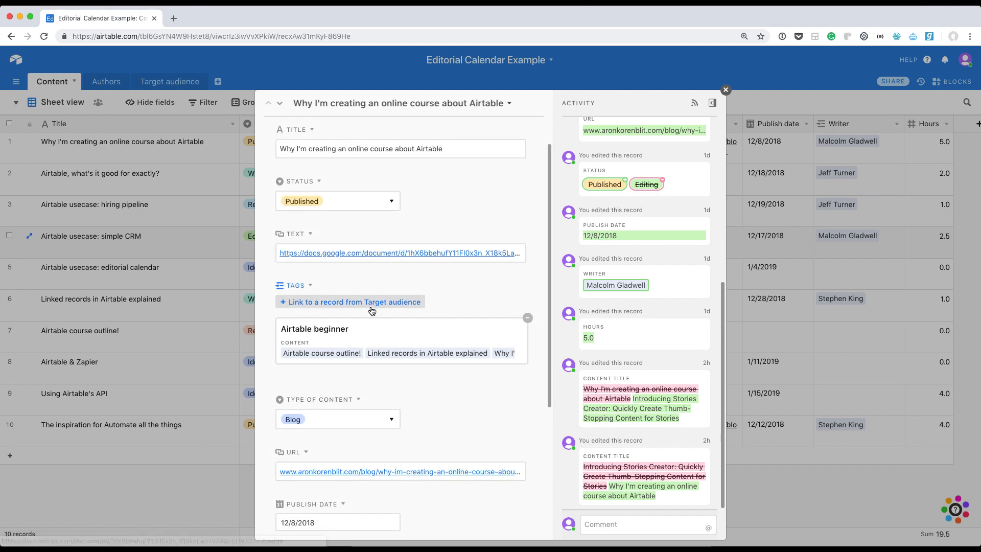
scroll(373, 310, "down", 2)
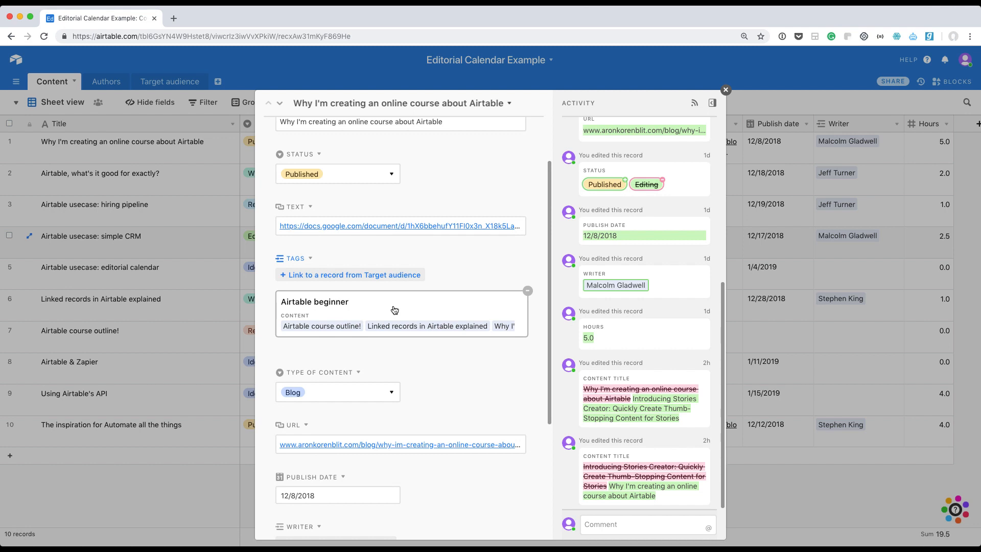
scroll(394, 310, "down", 2)
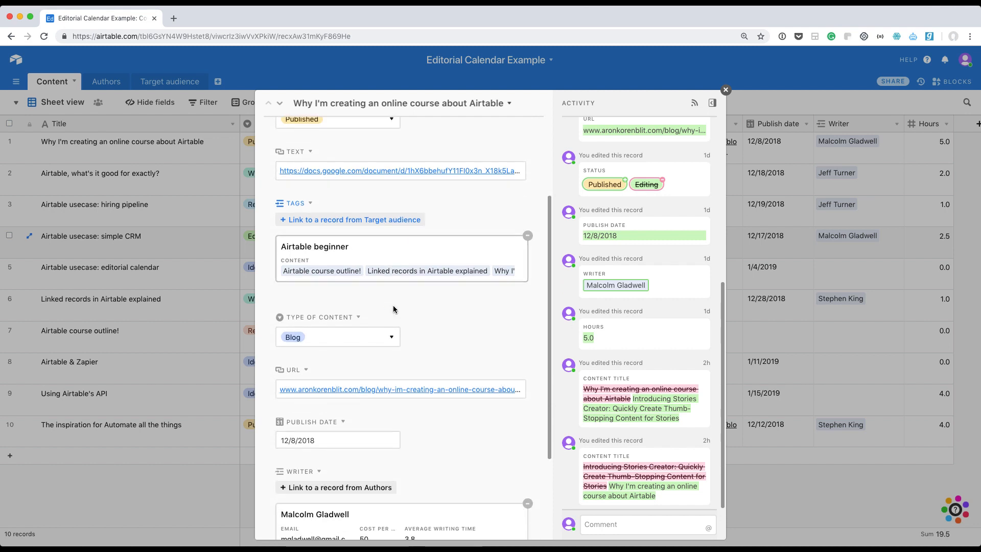
left_click(358, 332)
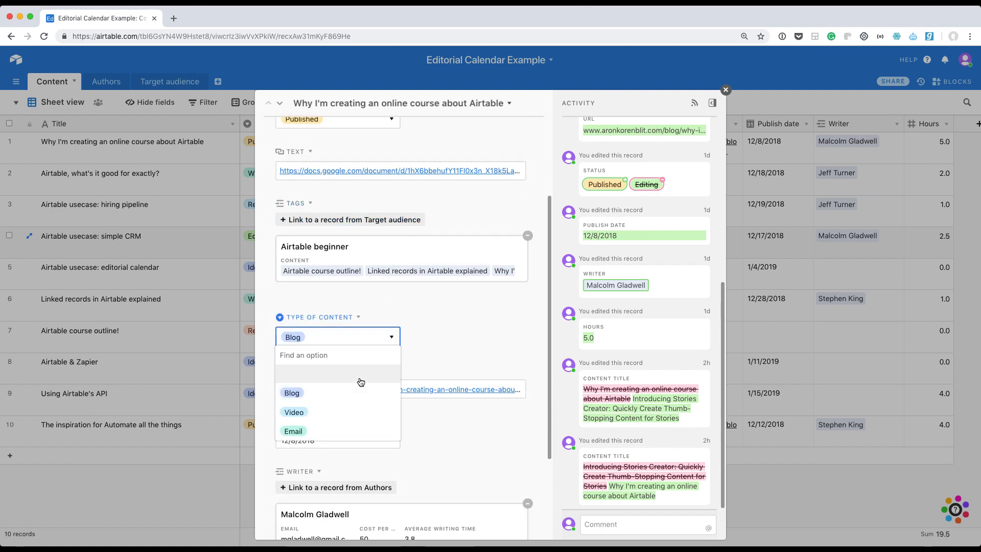
left_click(362, 396)
scroll(388, 379, "down", 2)
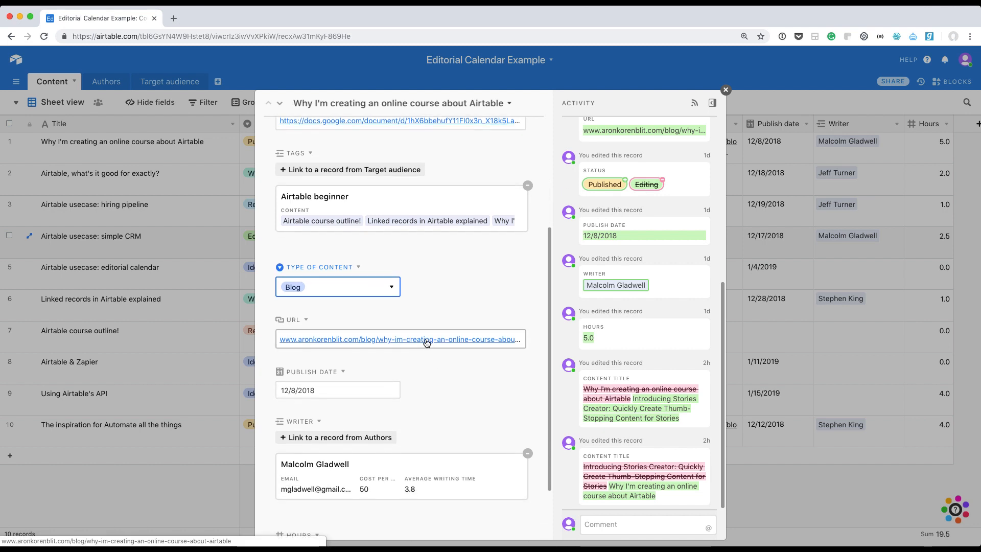
scroll(426, 343, "down", 2)
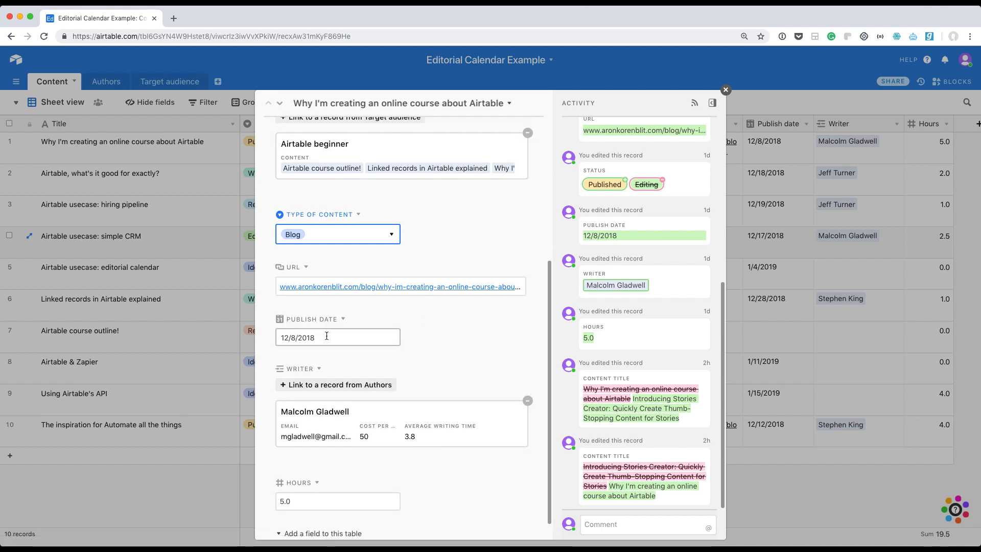
scroll(327, 335, "down", 1)
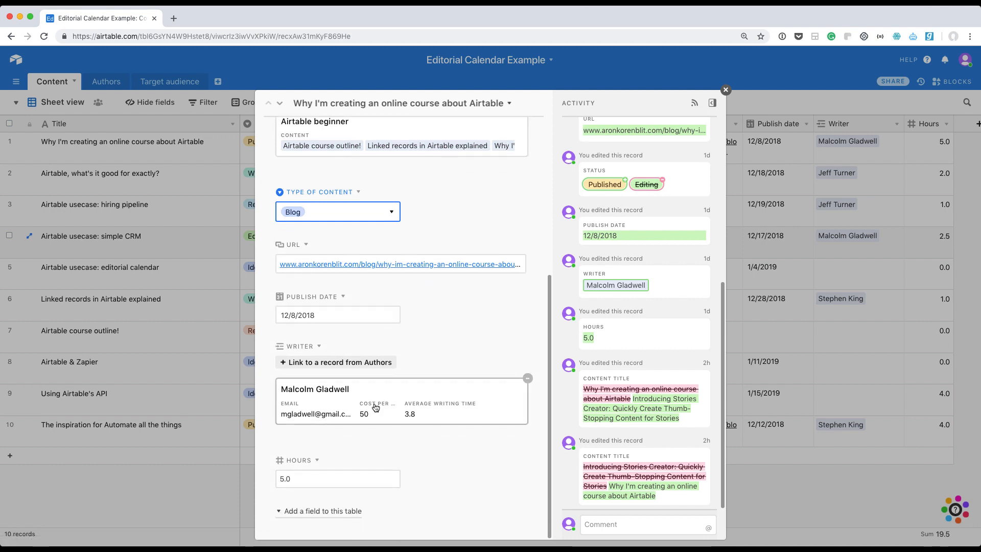
View the author records that can be linked as writer without adding one, and close the expanded record.
left_click(315, 360)
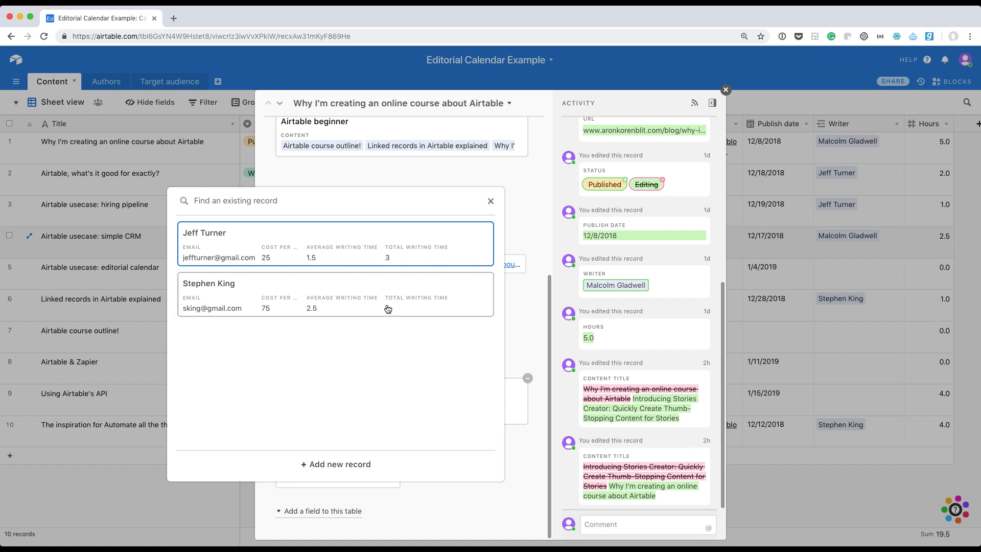
left_click(491, 201)
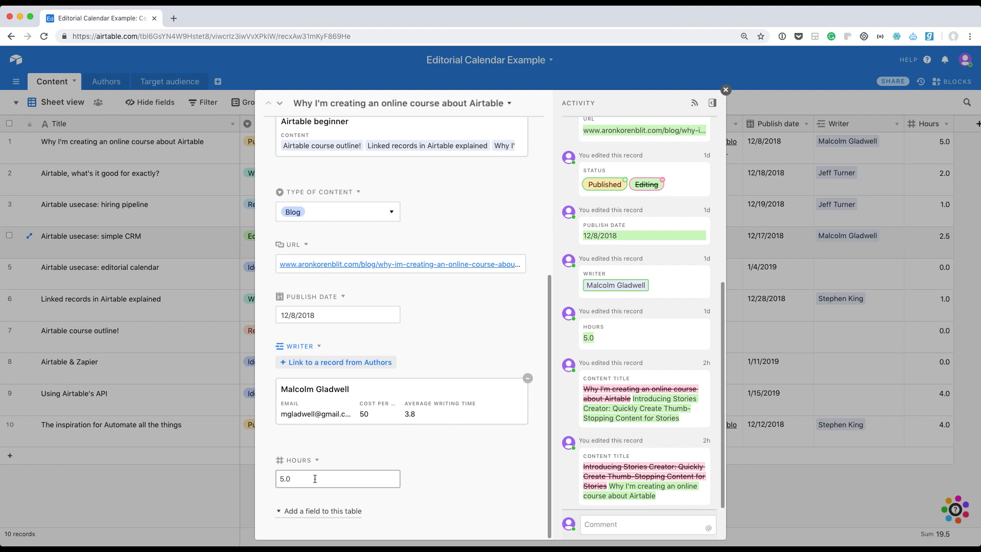
left_click(455, 466)
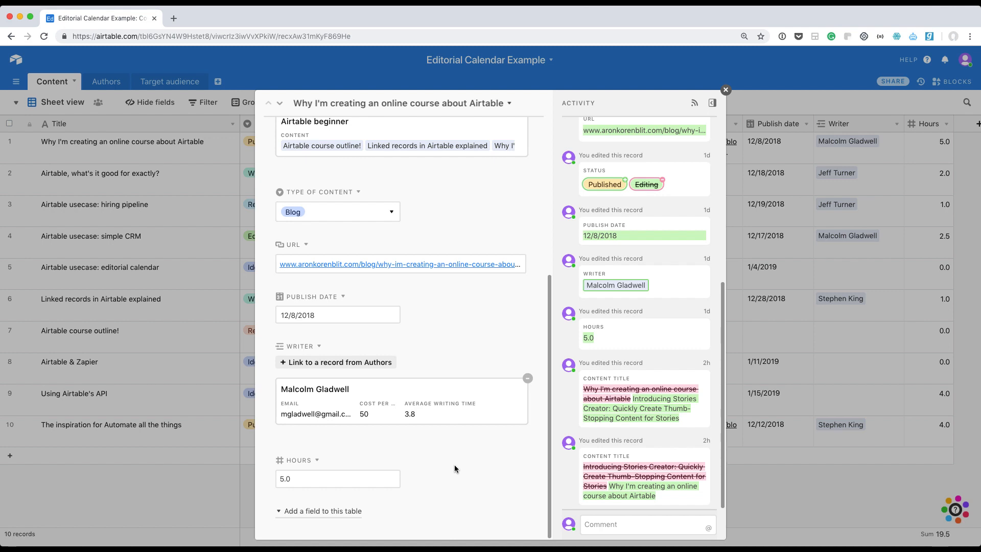
left_click(192, 477)
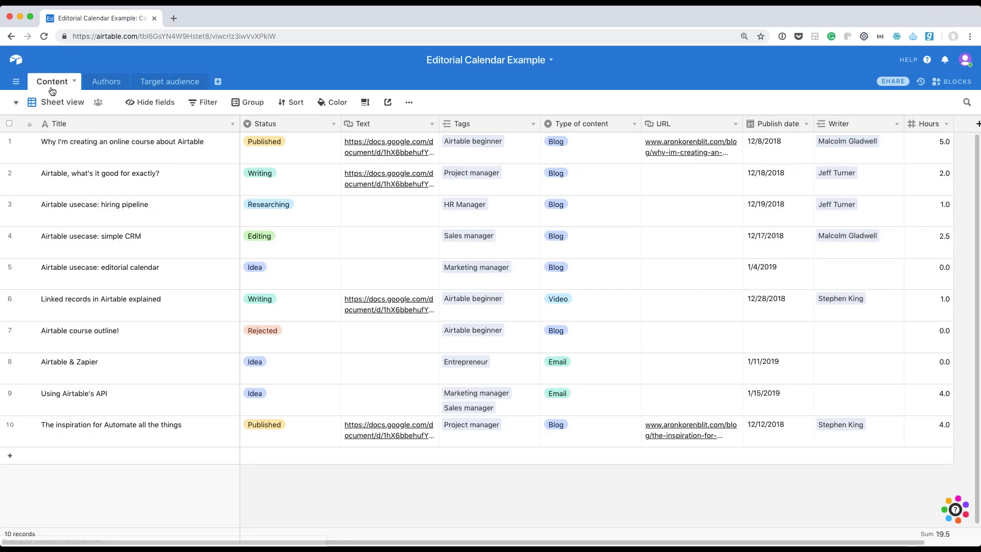
Switch the Content table to the Editorial Calendar view and review the full "Airtable usecase: simple CRM" record.
left_click(17, 103)
left_click(106, 174)
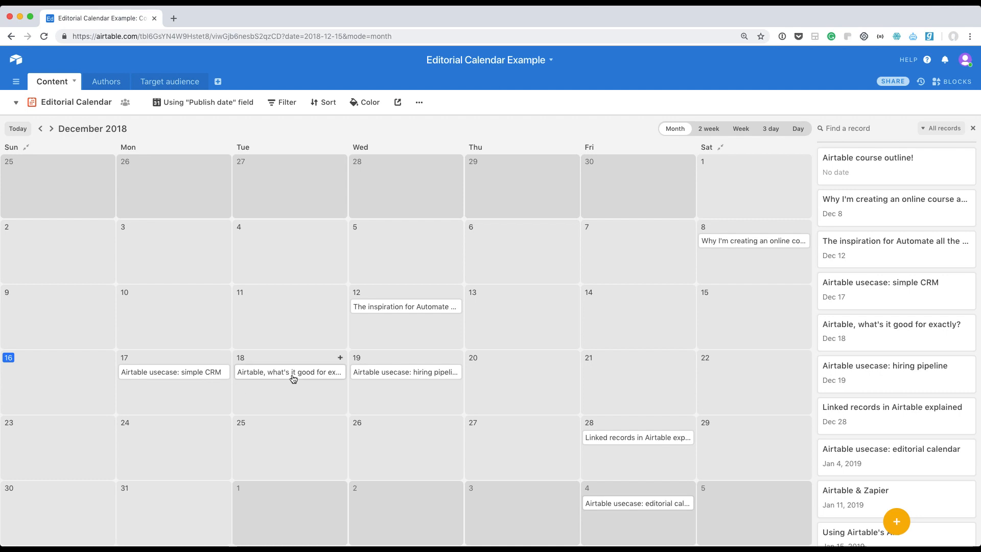
left_click(164, 374)
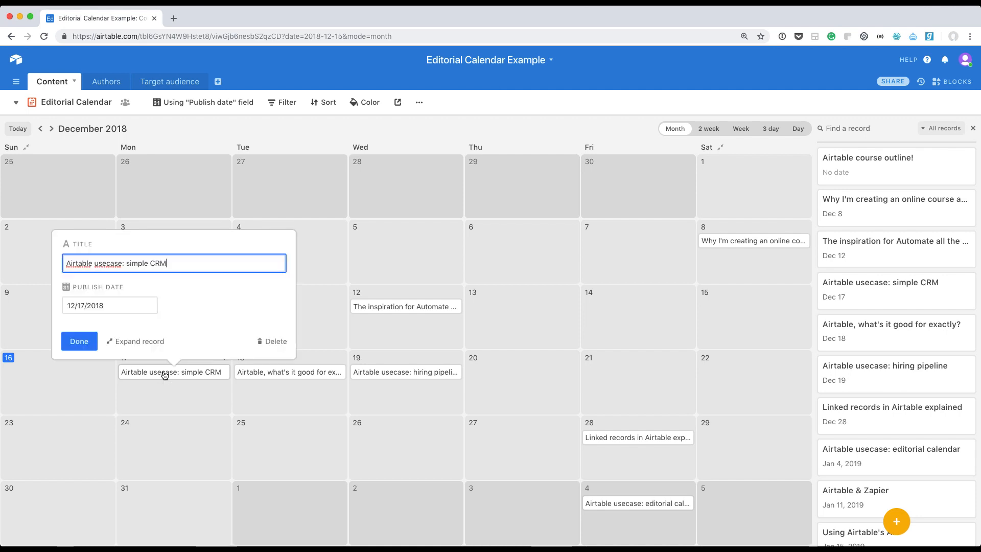
left_click(122, 344)
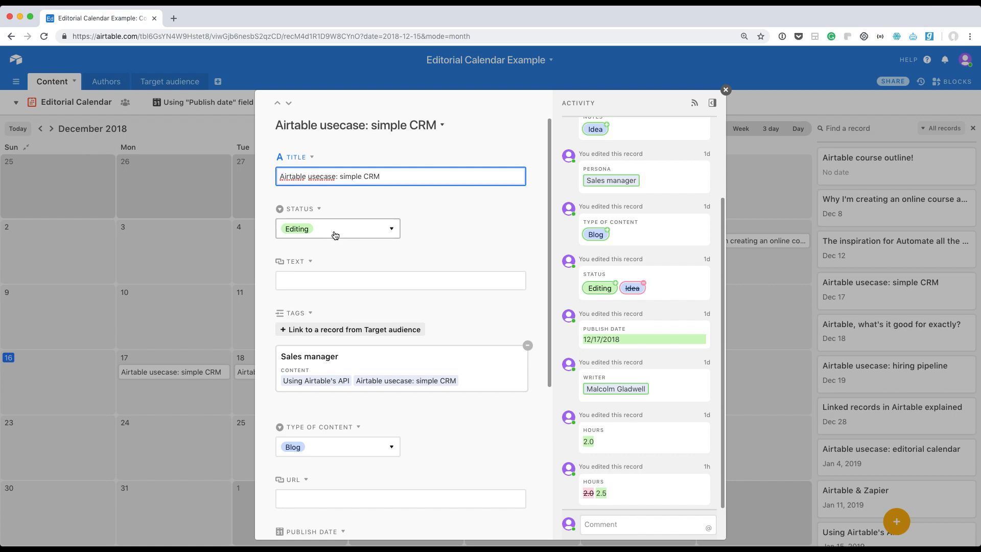
scroll(423, 397, "down", 5)
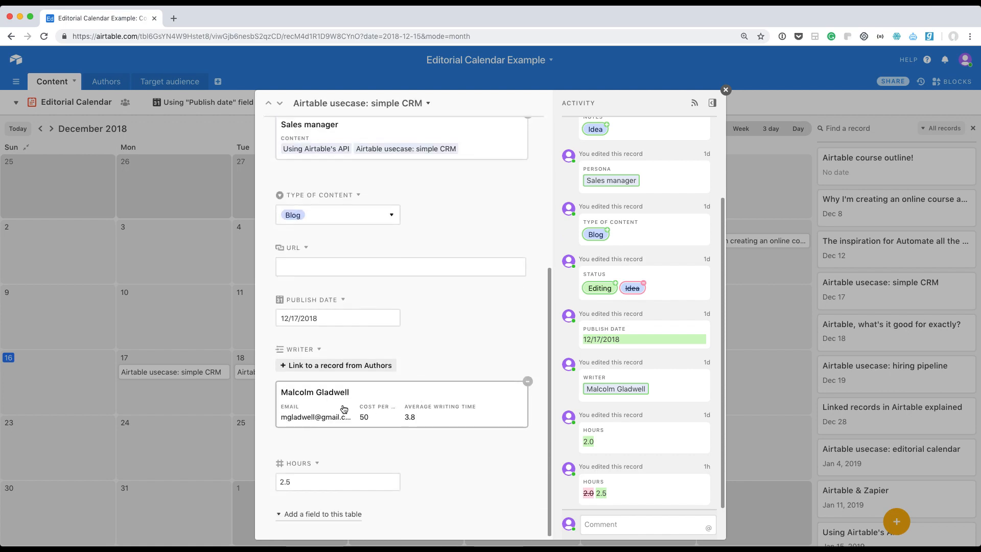
left_click(252, 385)
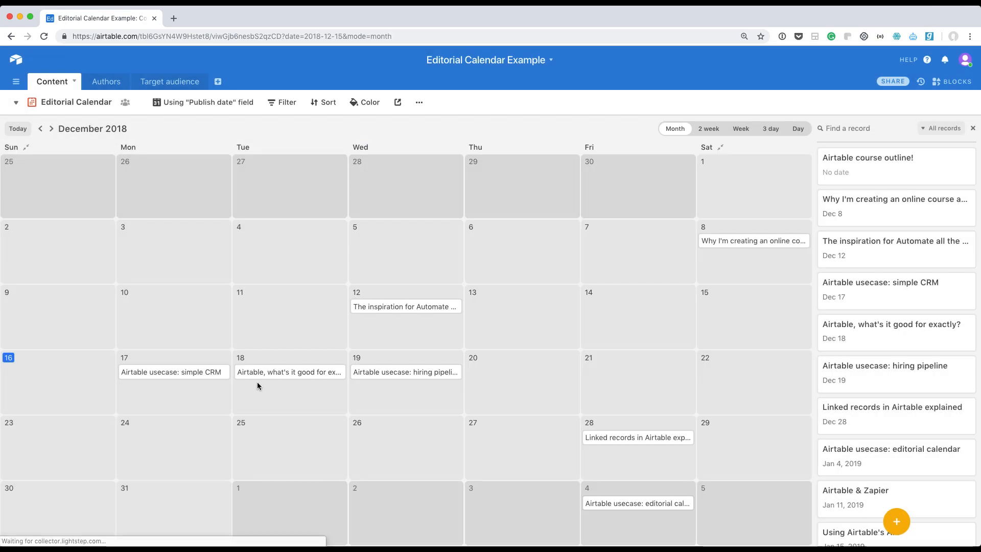
Expand the calendar record "Airtable, what's it good for exactly?", review its fields down to hours, and close it.
left_click(270, 377)
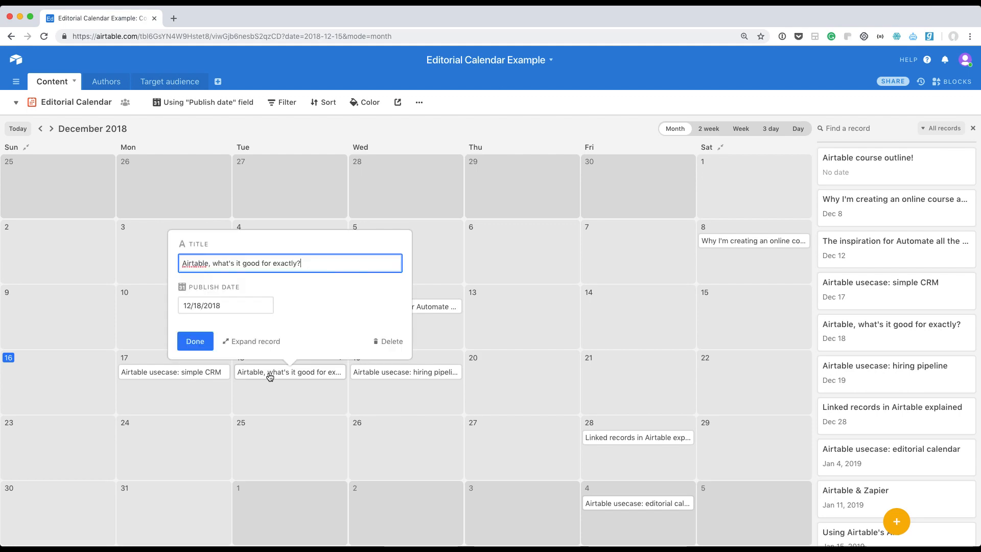
left_click(247, 342)
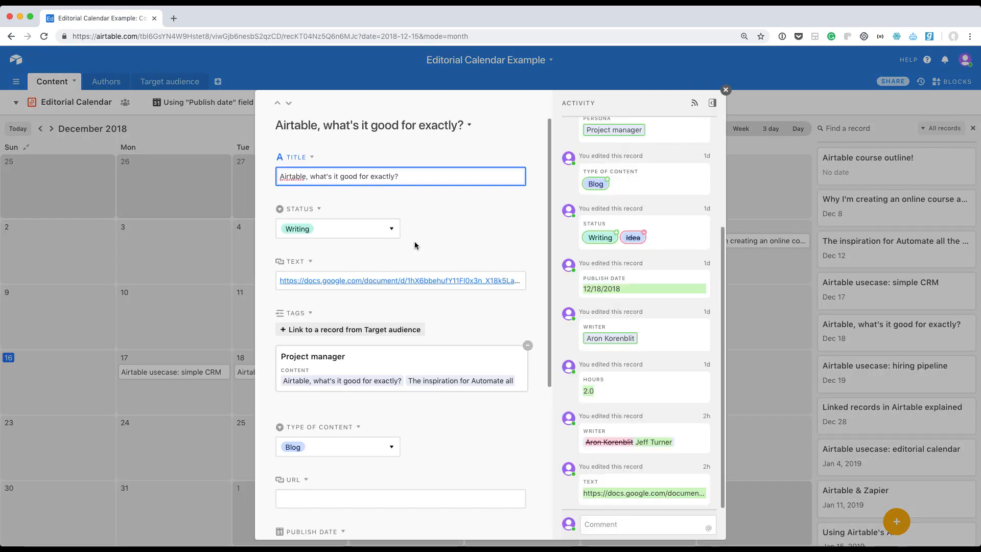
scroll(412, 230, "down", 5)
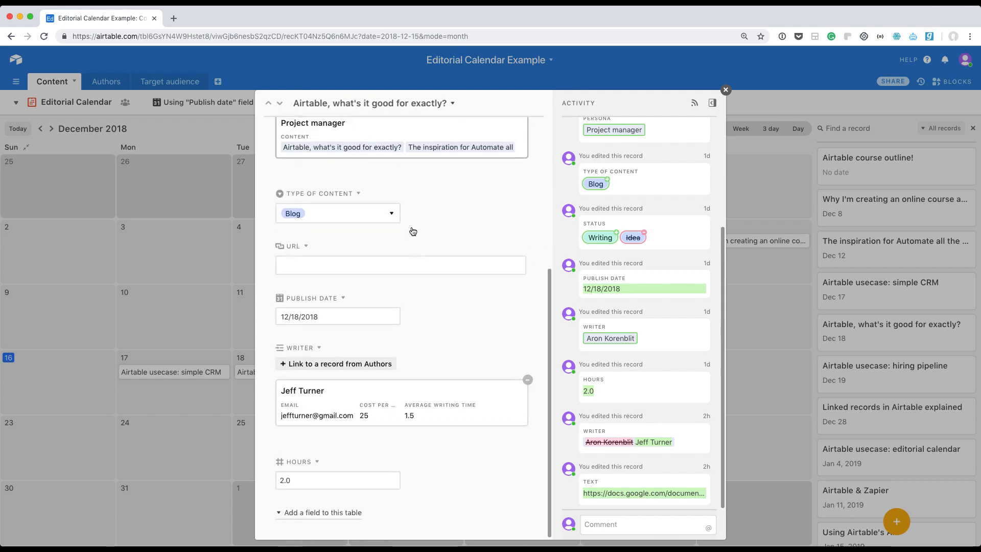
left_click(246, 399)
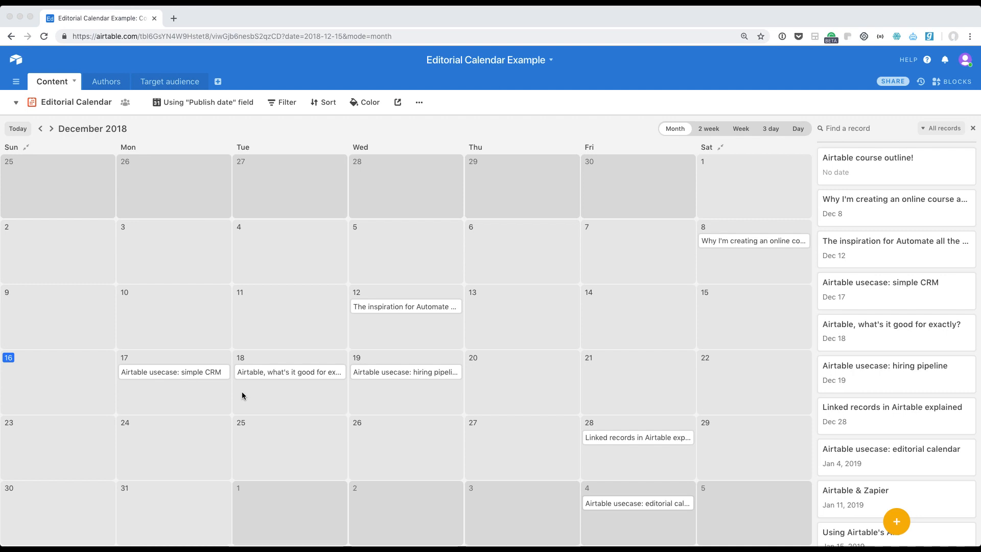
Switch to the Status kanban view and review the details of the "Linked records in Airtable explained" card in the Writing stack.
left_click(17, 103)
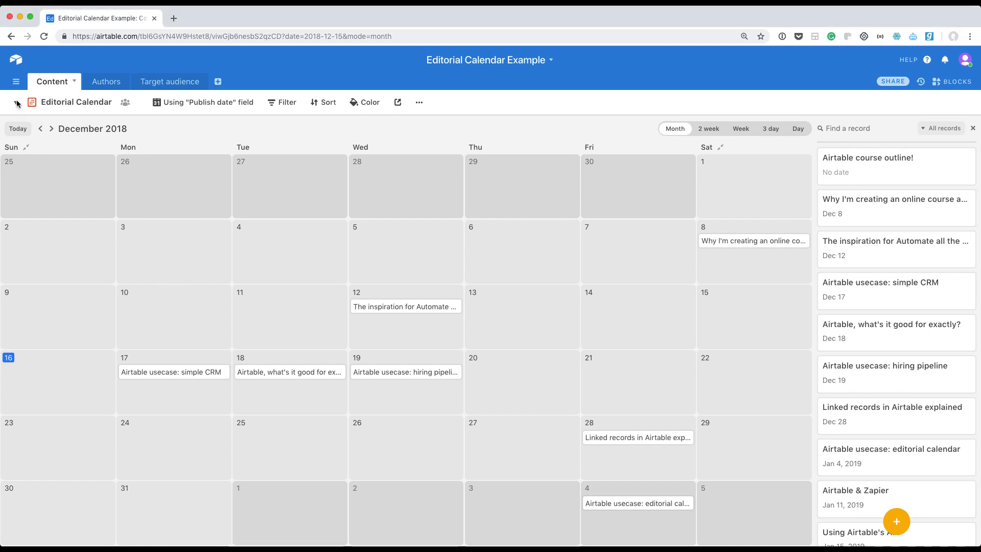
left_click(17, 103)
left_click(84, 193)
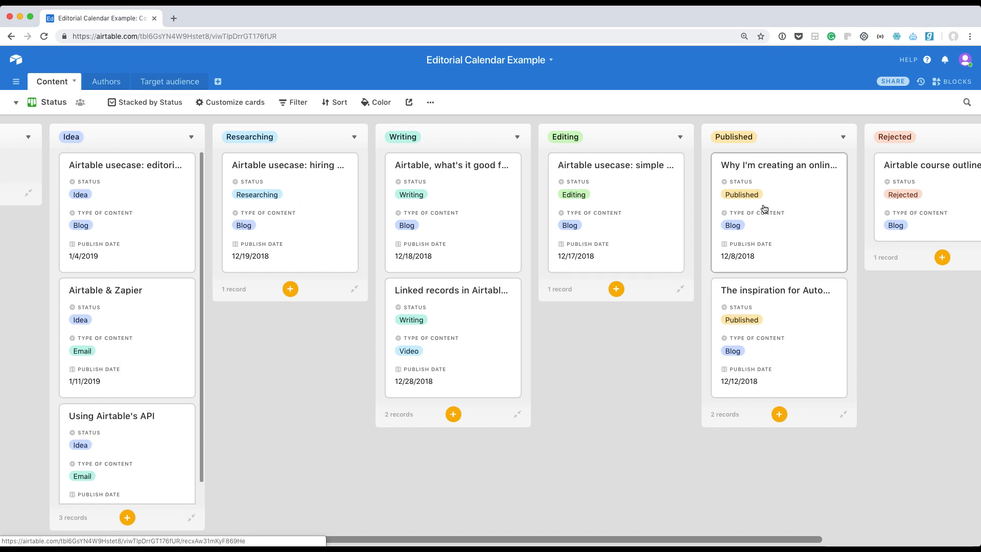
left_click(483, 341)
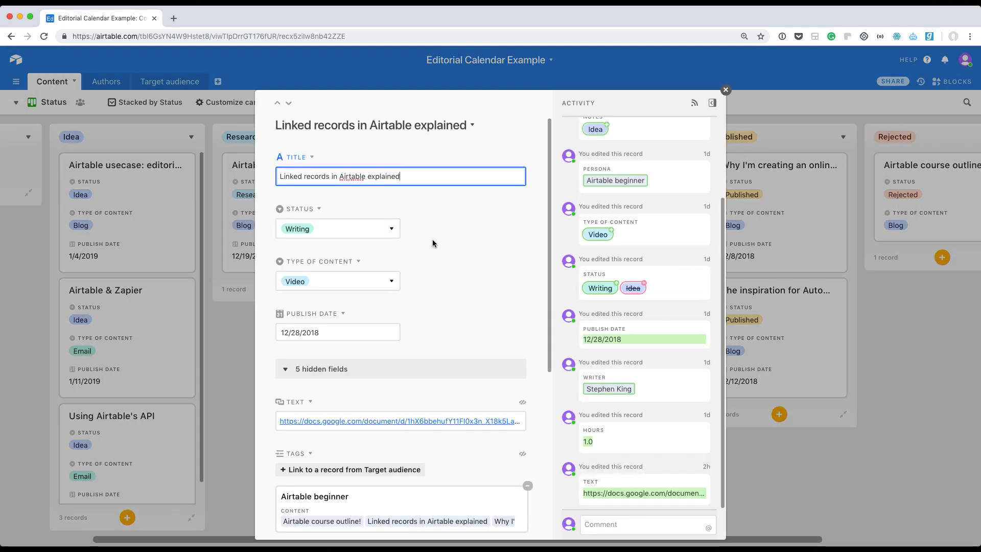
scroll(432, 241, "down", 3)
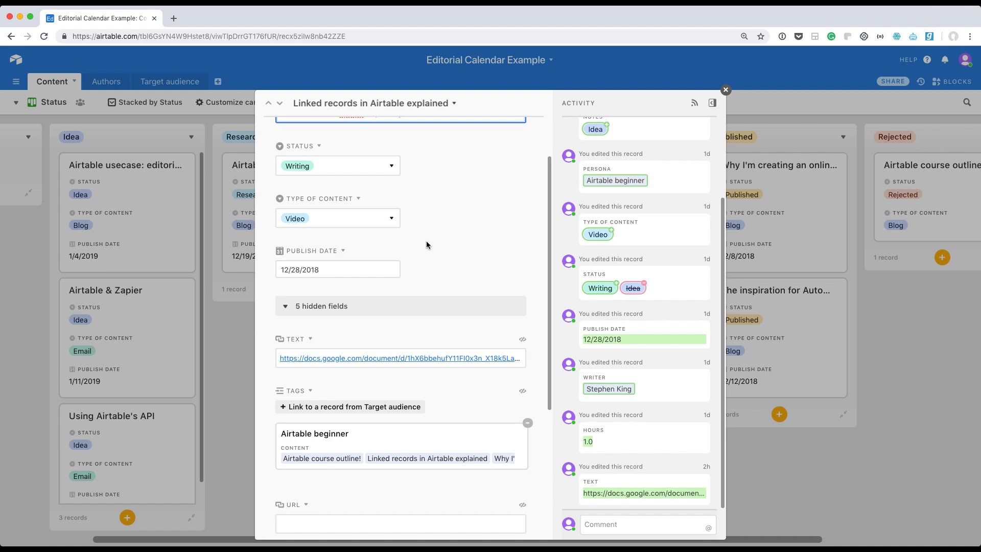
left_click(735, 451)
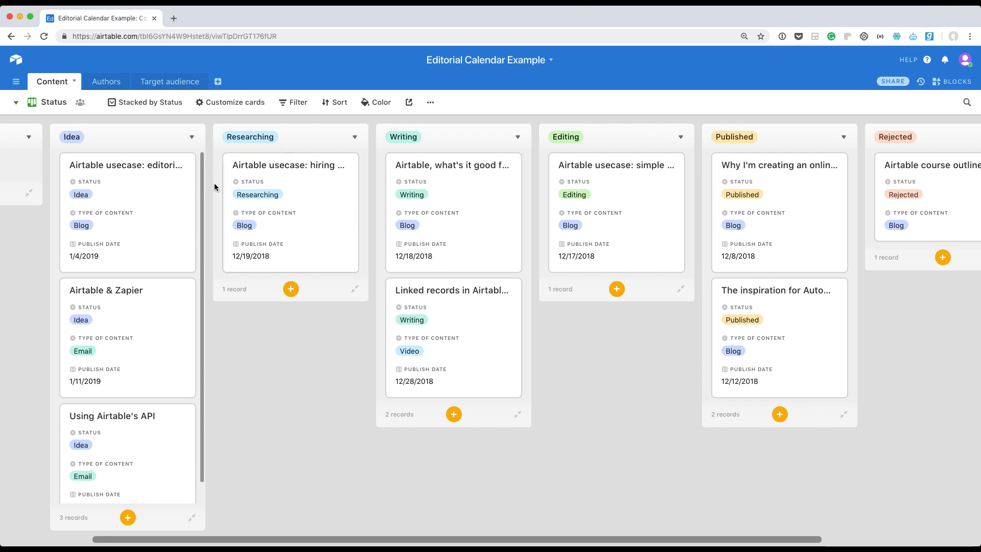
Open the Authors table and view the content records linked to the first and second authors.
left_click(104, 84)
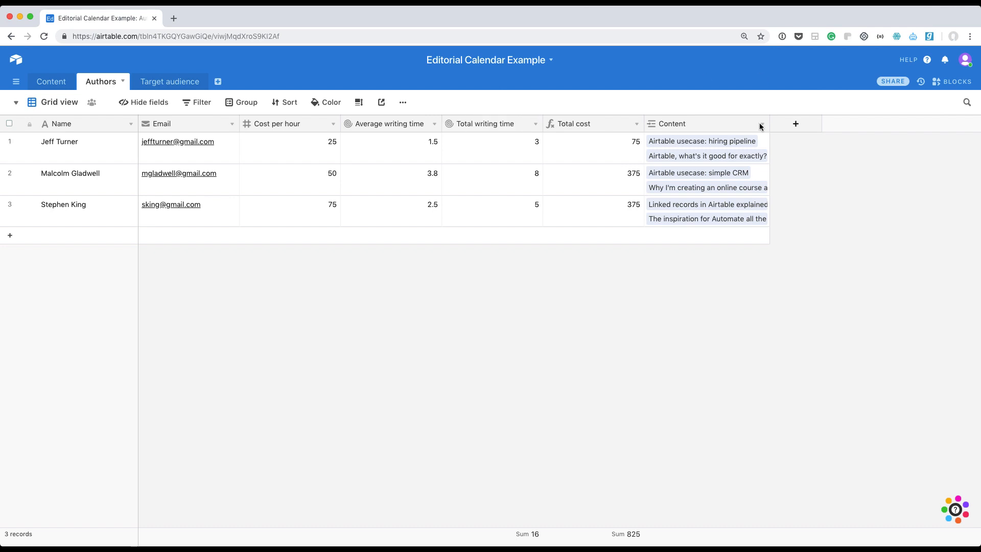
left_click(760, 139)
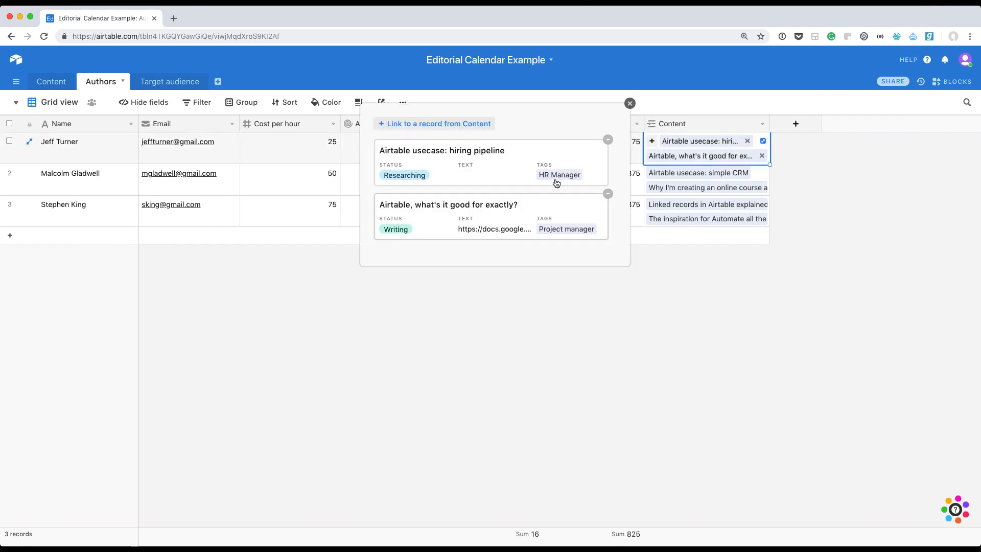
left_click(711, 183)
left_click(763, 172)
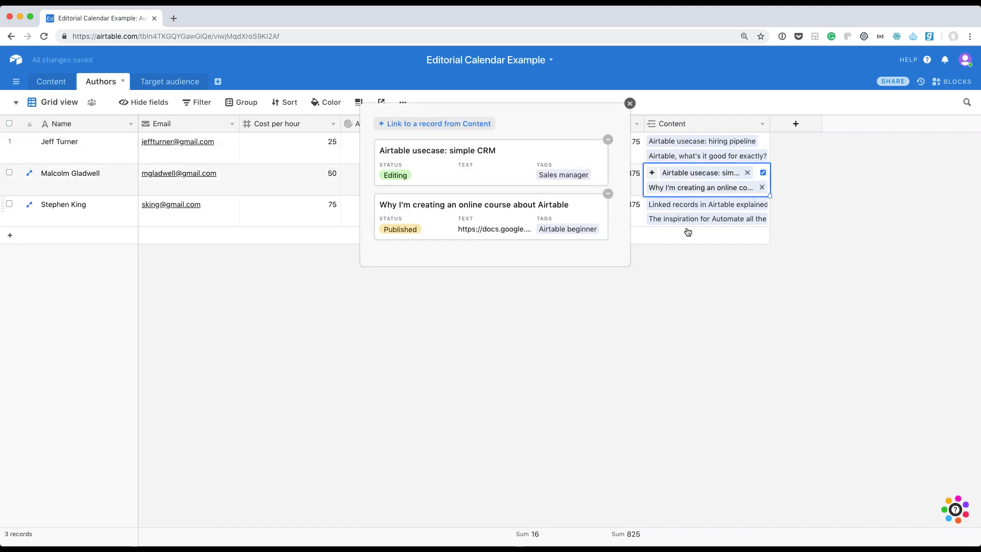
left_click(667, 281)
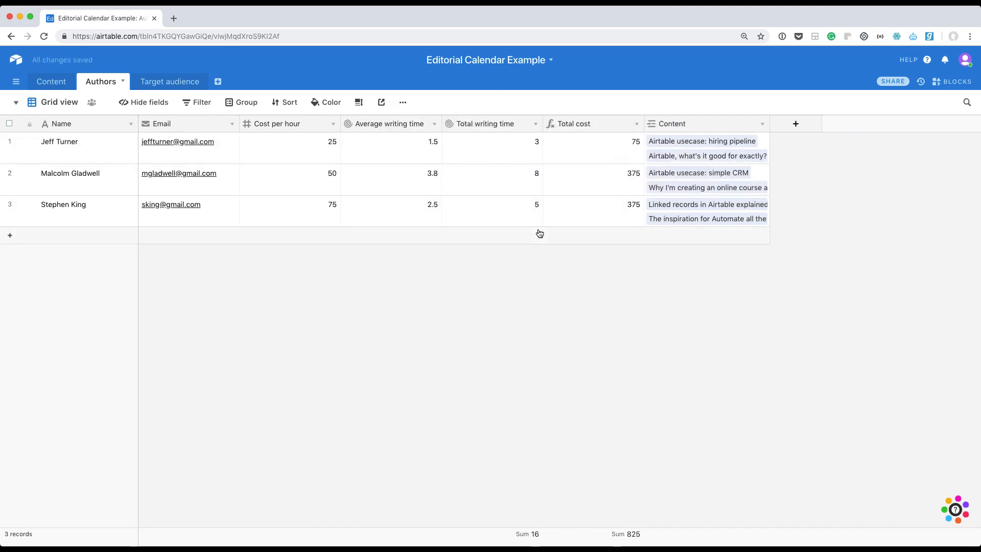